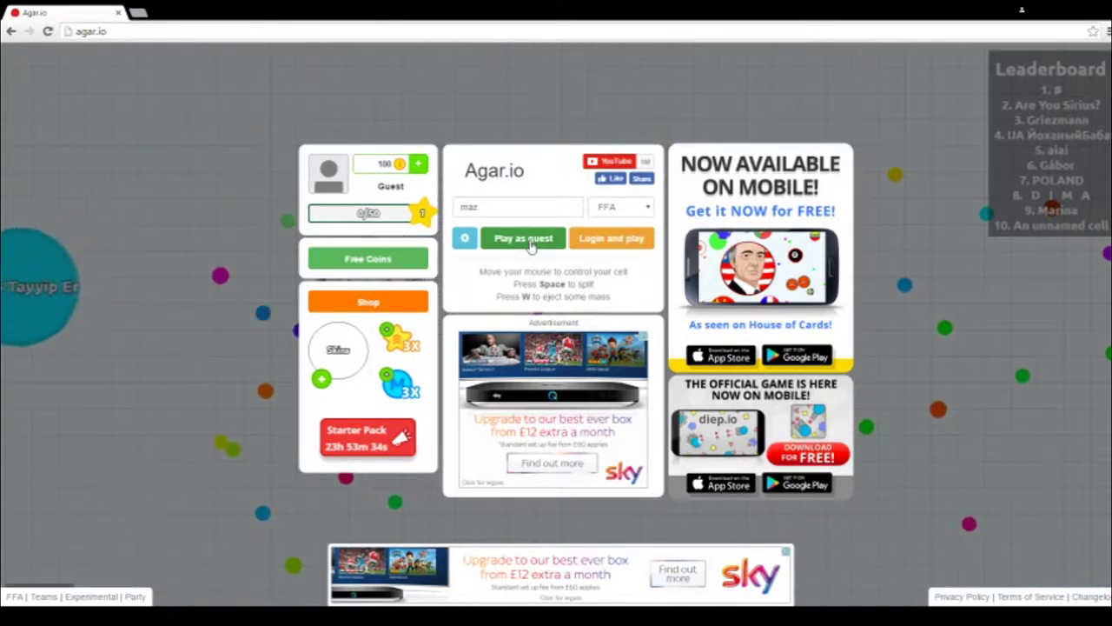
# - Start a free-for-all guest match as maz from the start menu
pyautogui.click(532, 243)
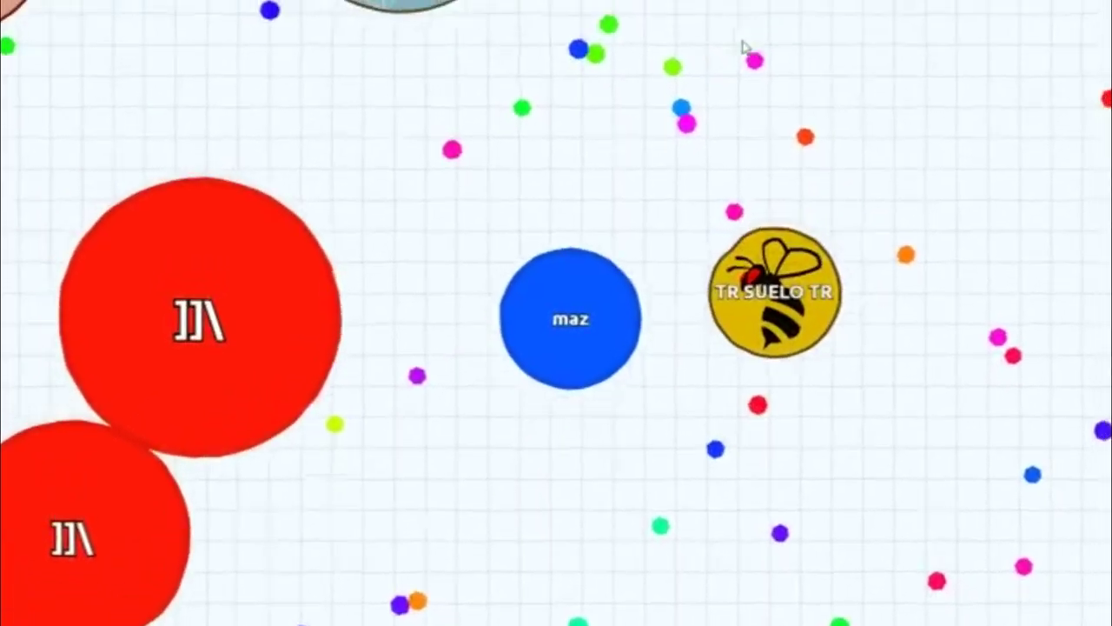
# - Split maz's cell and play until eaten, ending with 2:27 alive and mass 153
pyautogui.press('space')
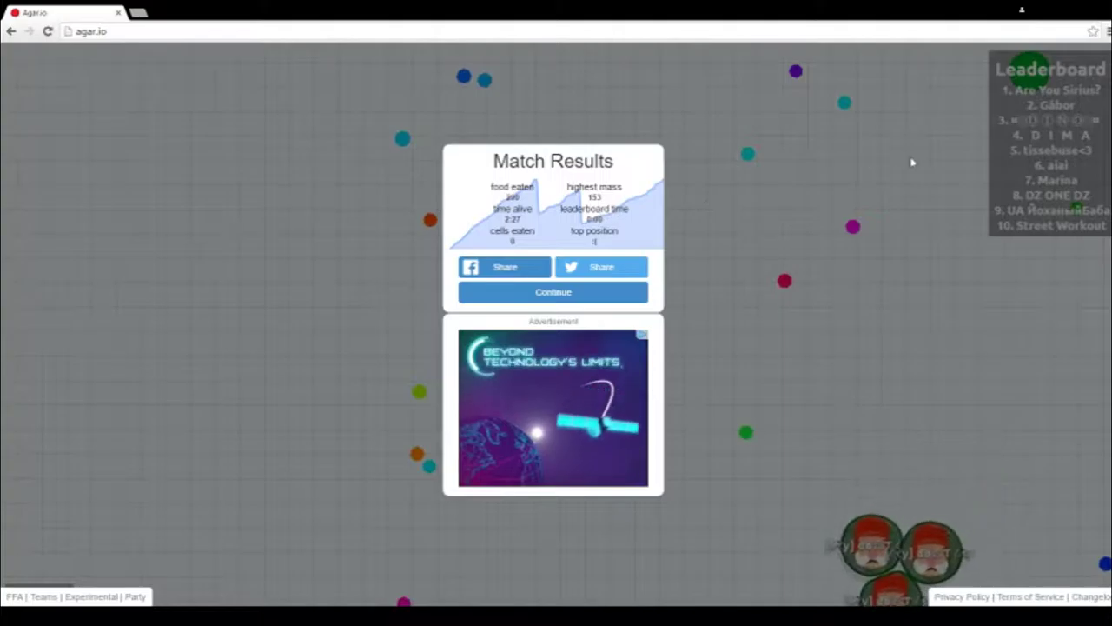
# - Return to the menu, rename to big maz, and play a guest match through its results
pyautogui.click(567, 294)
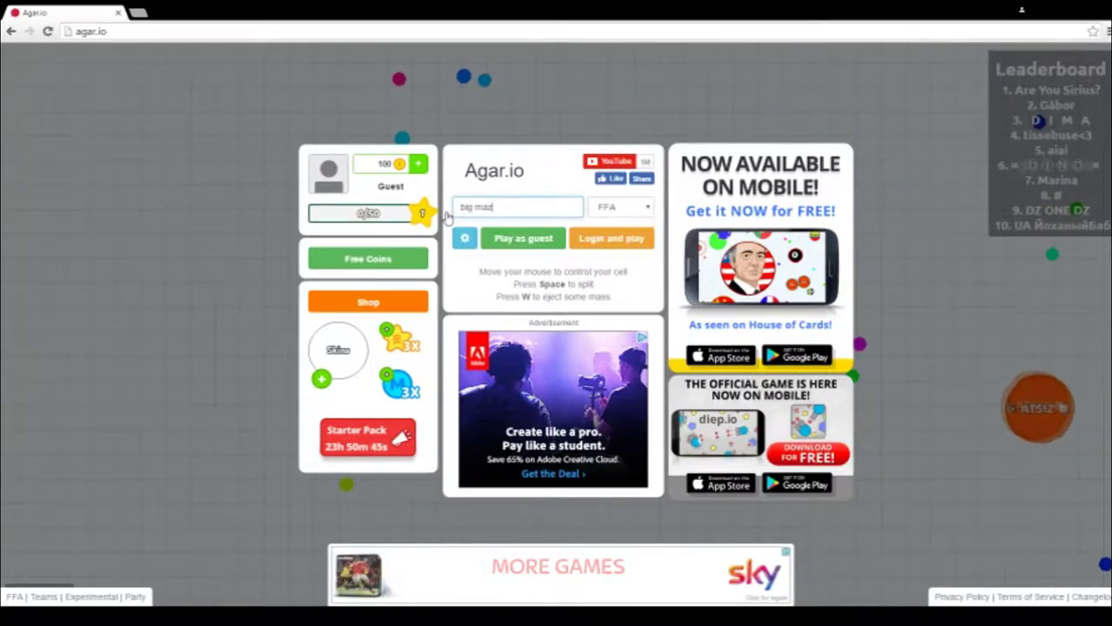
pyautogui.click(486, 206)
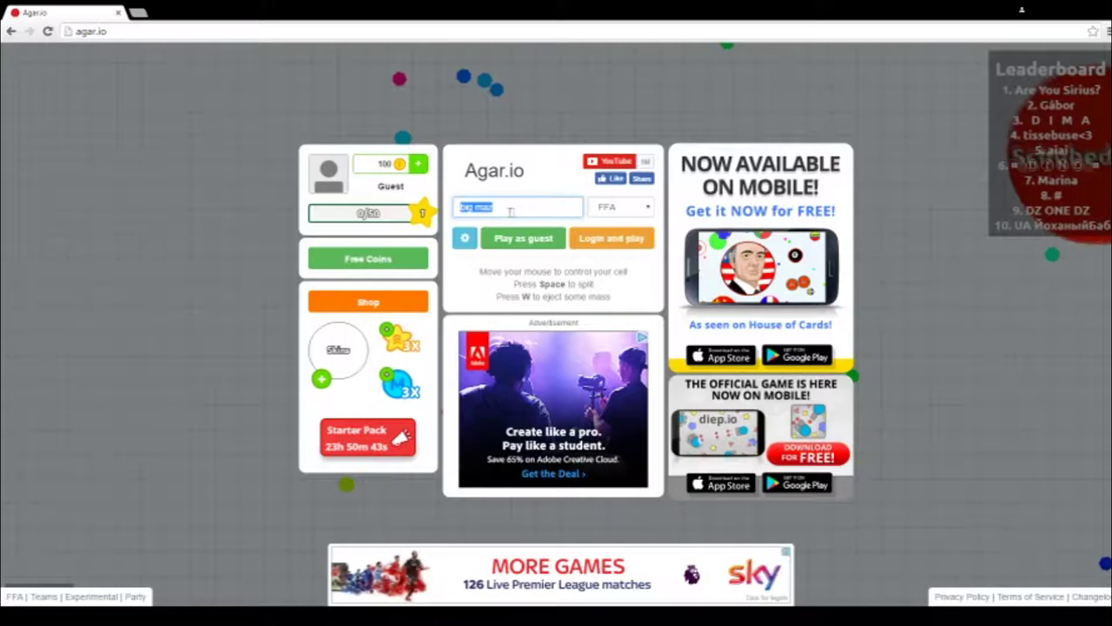
pyautogui.click(526, 241)
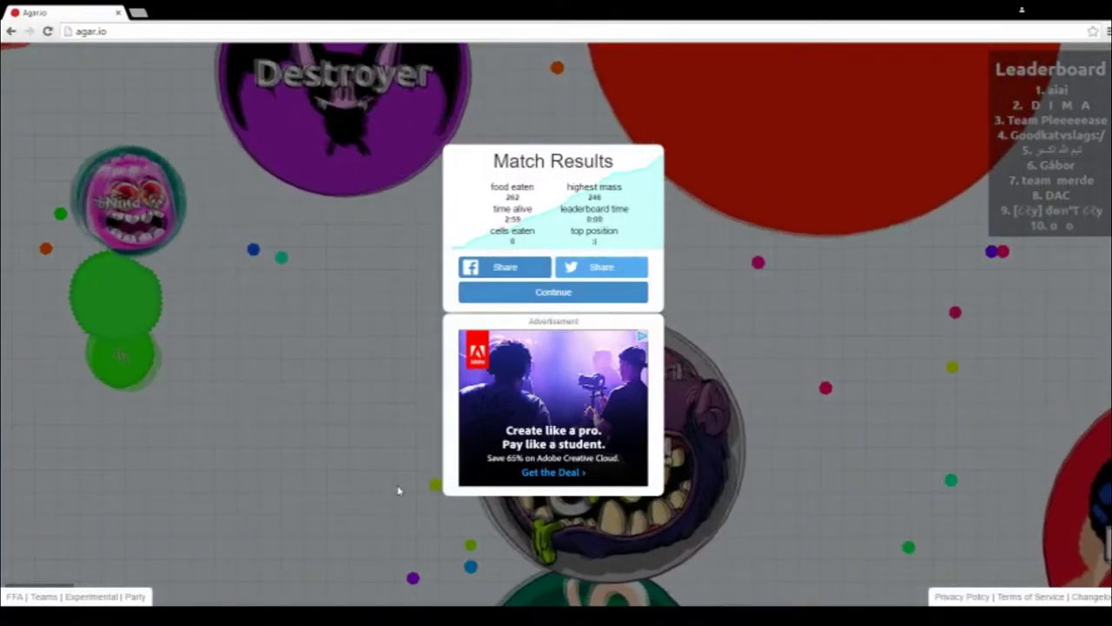
pyautogui.click(608, 295)
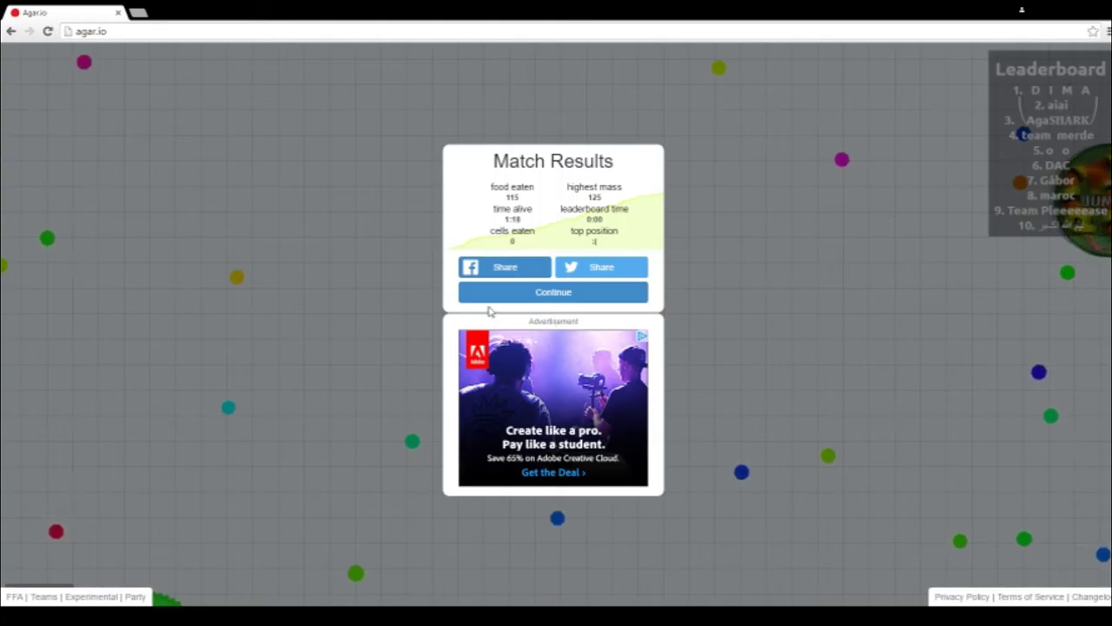
# - Dismiss the Match Results showing highest mass 125 to return to the big maz menu
pyautogui.click(521, 292)
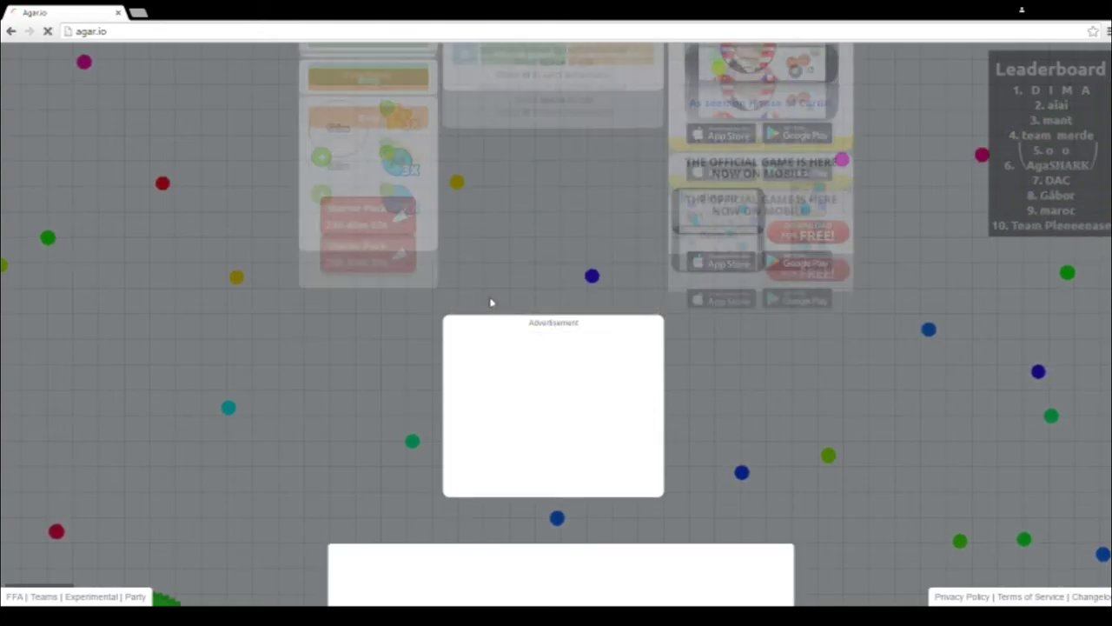